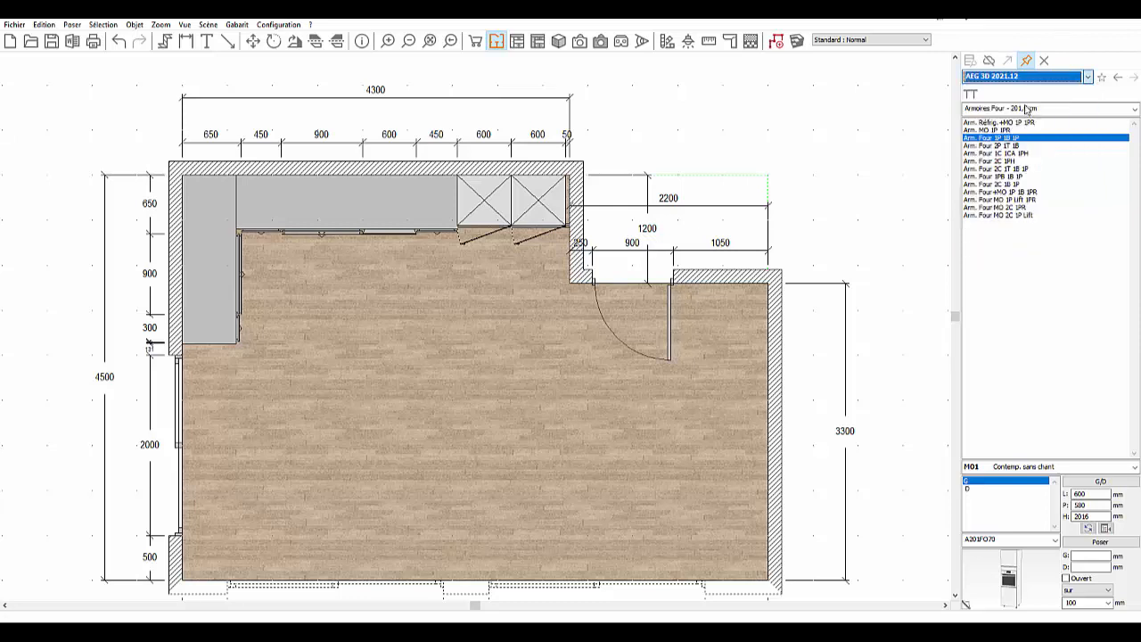
Choose the oven model "Four pyro chal tour 71l 3cy in" from the FOURS chapter of the AEG 3D 2021.12 catalogue.
click(1135, 108)
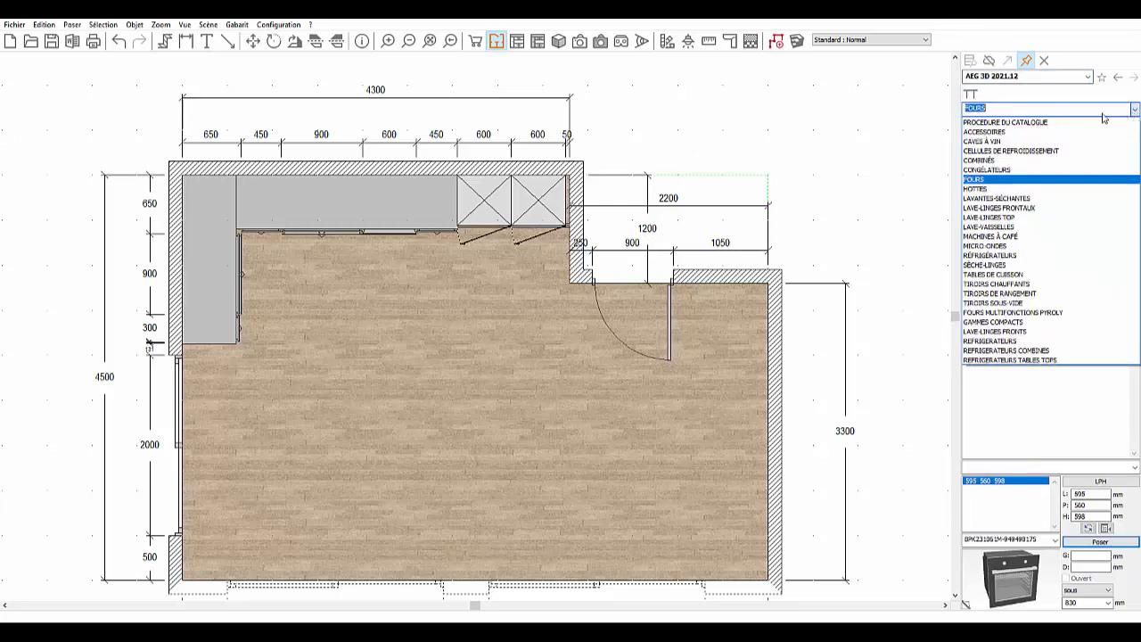
click(989, 183)
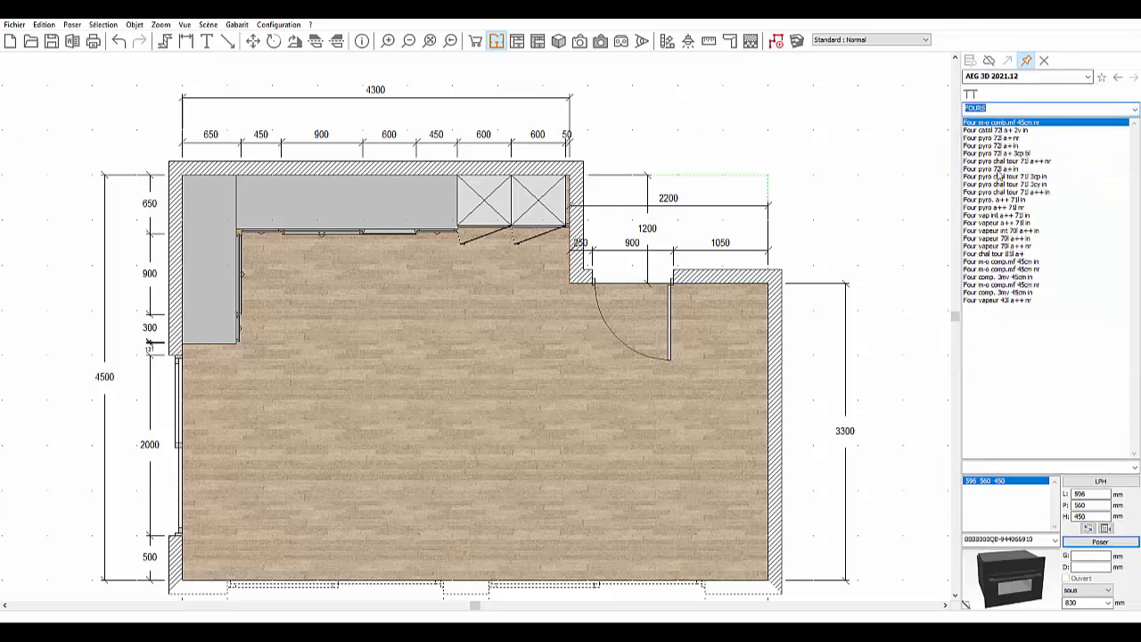
click(1003, 185)
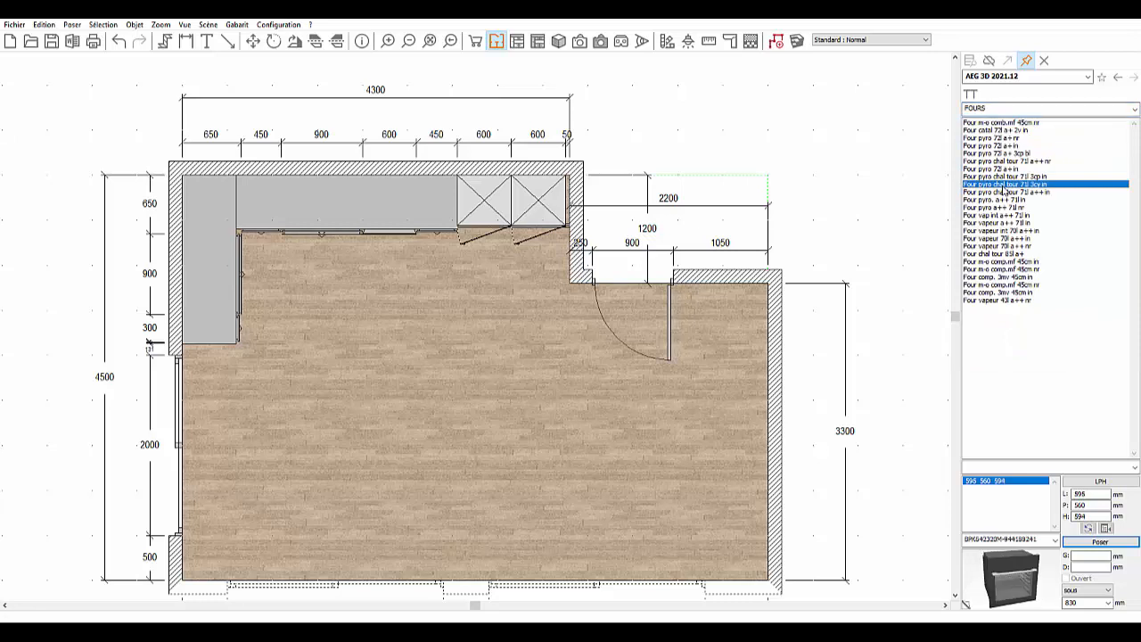
Examine the oven in the tall unit up close in the perspective view and return to the top view.
click(579, 44)
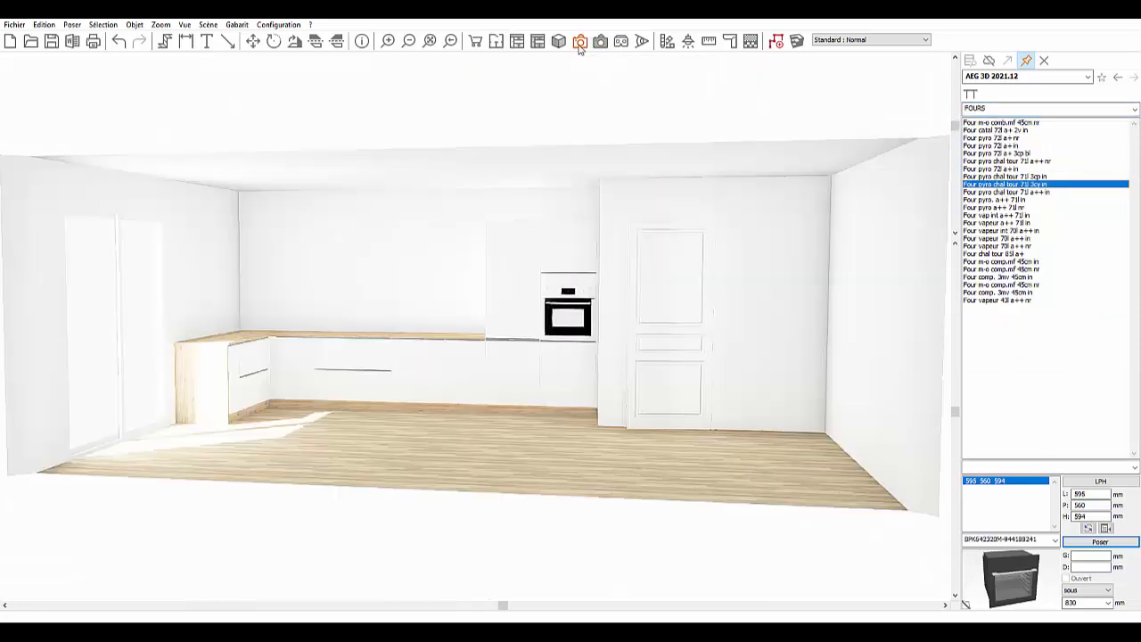
scroll(568, 307, up, 5)
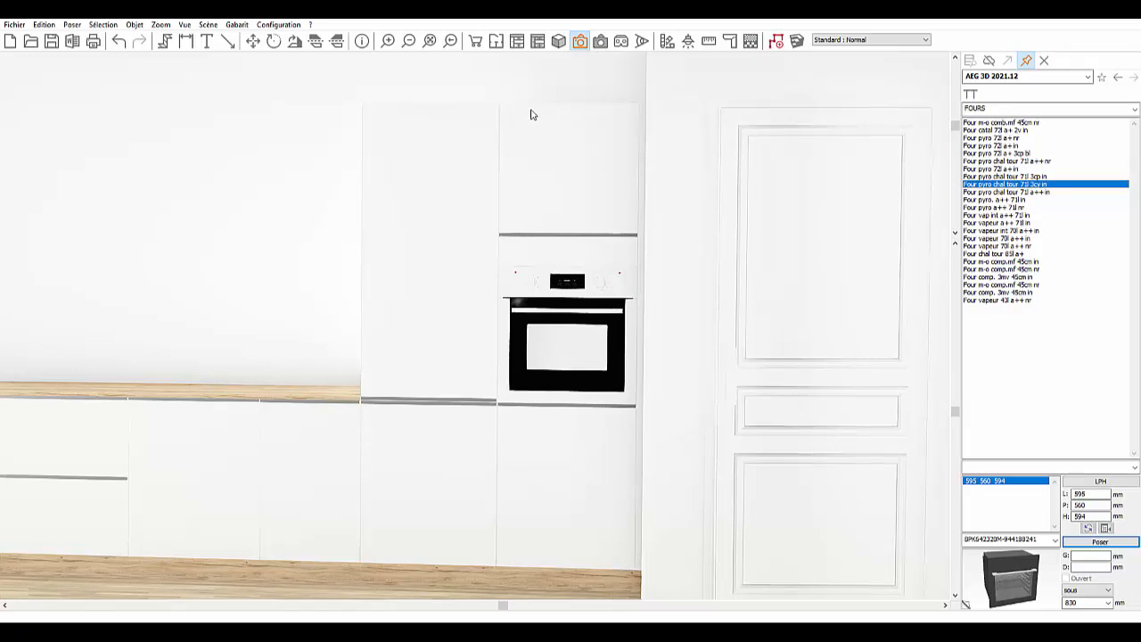
click(497, 41)
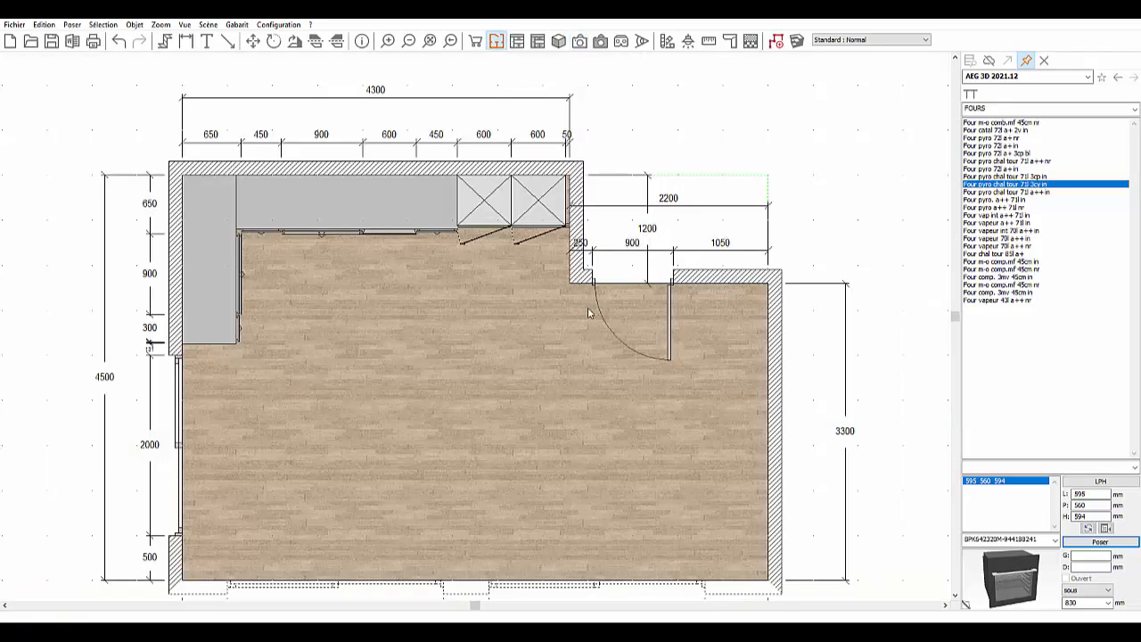
In the elevation of the 4300 mm back wall, replace the tall unit's oven with the chosen AEG model and check it in perspective.
click(426, 170)
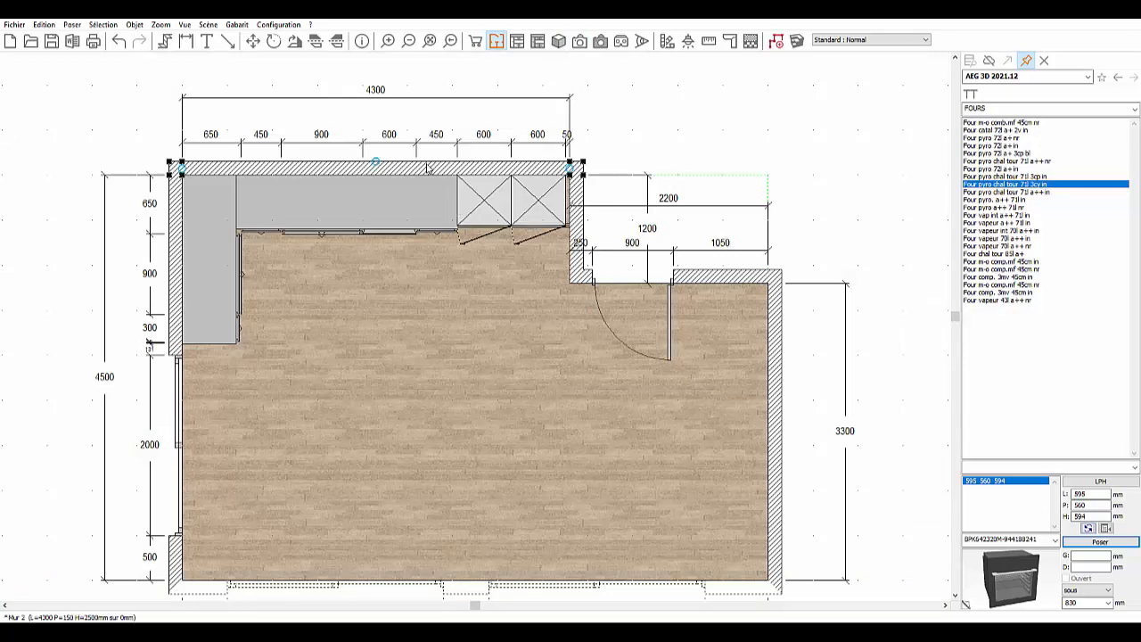
click(427, 171)
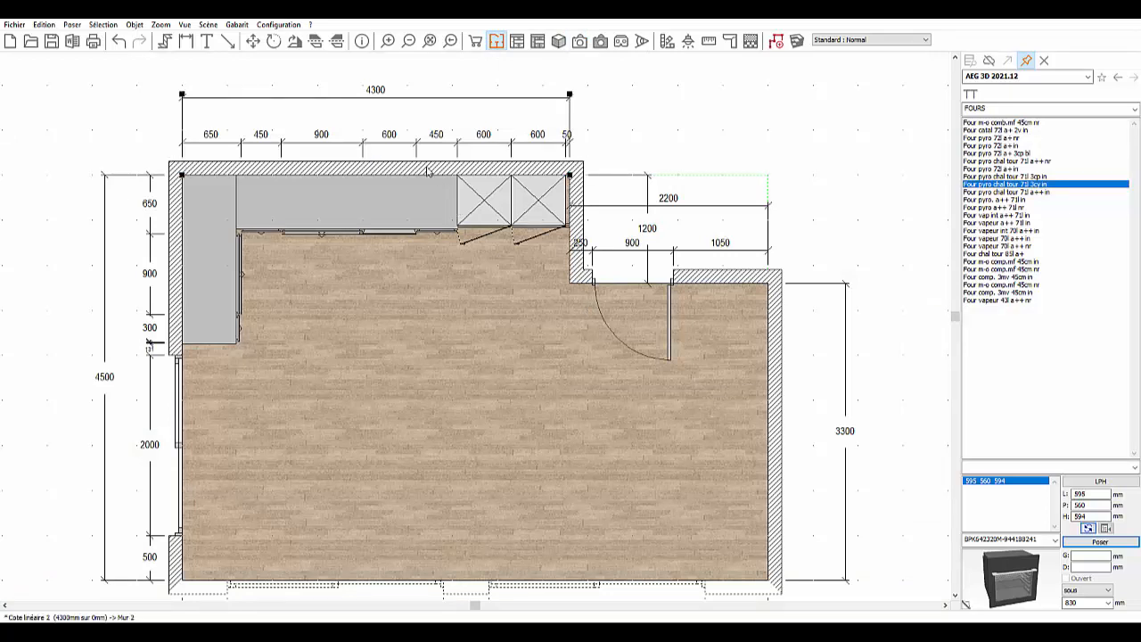
click(427, 171)
key(F3)
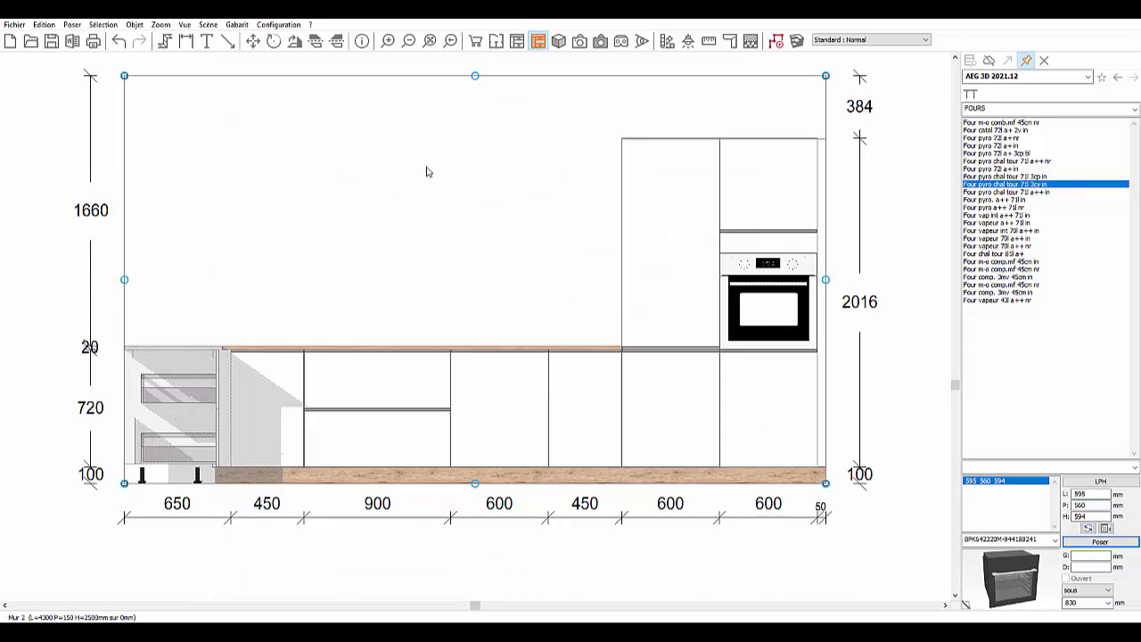
click(757, 341)
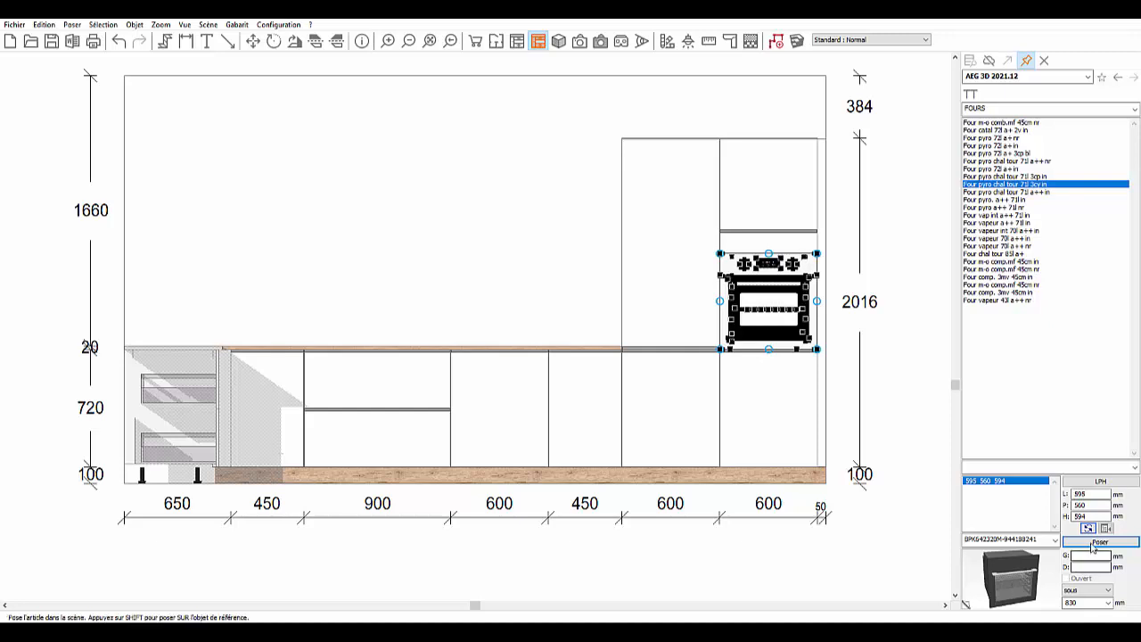
click(1089, 527)
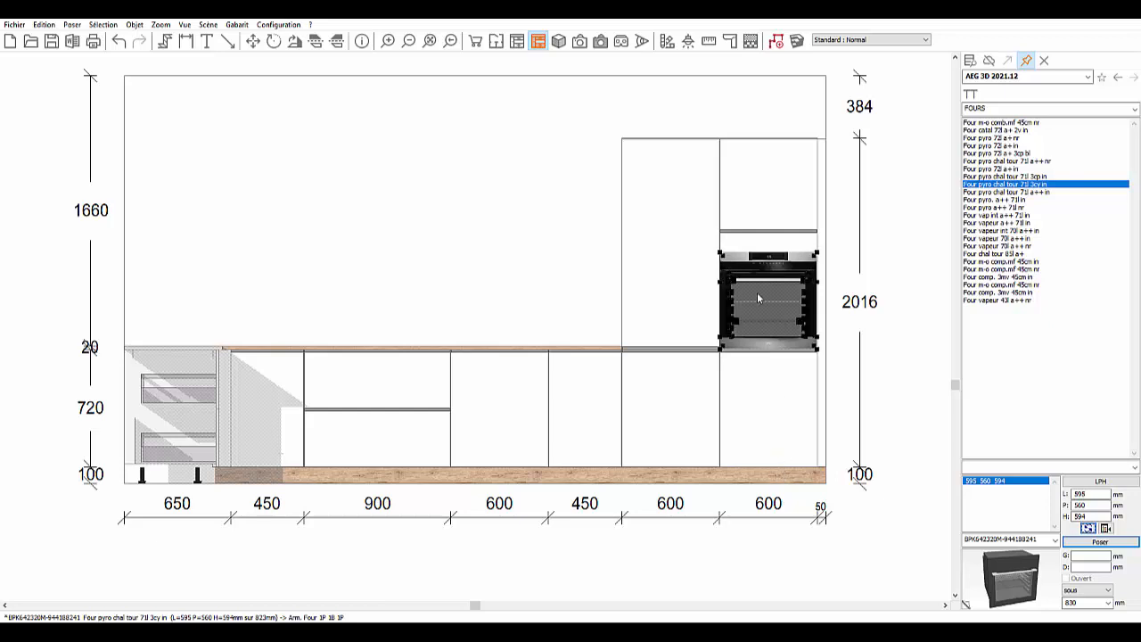
click(892, 346)
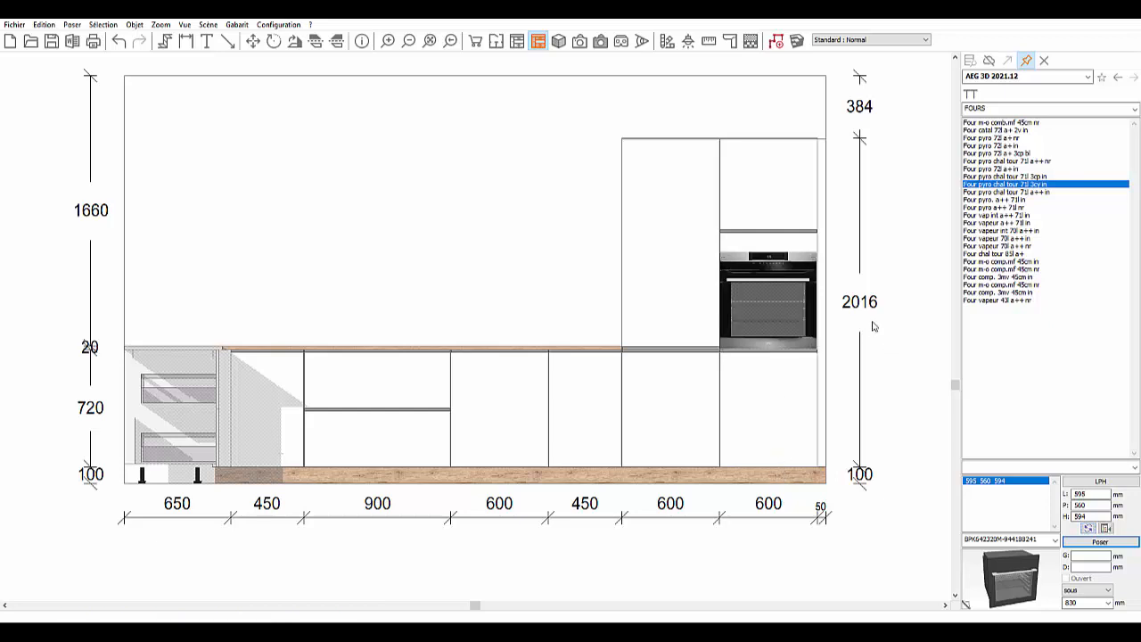
click(581, 42)
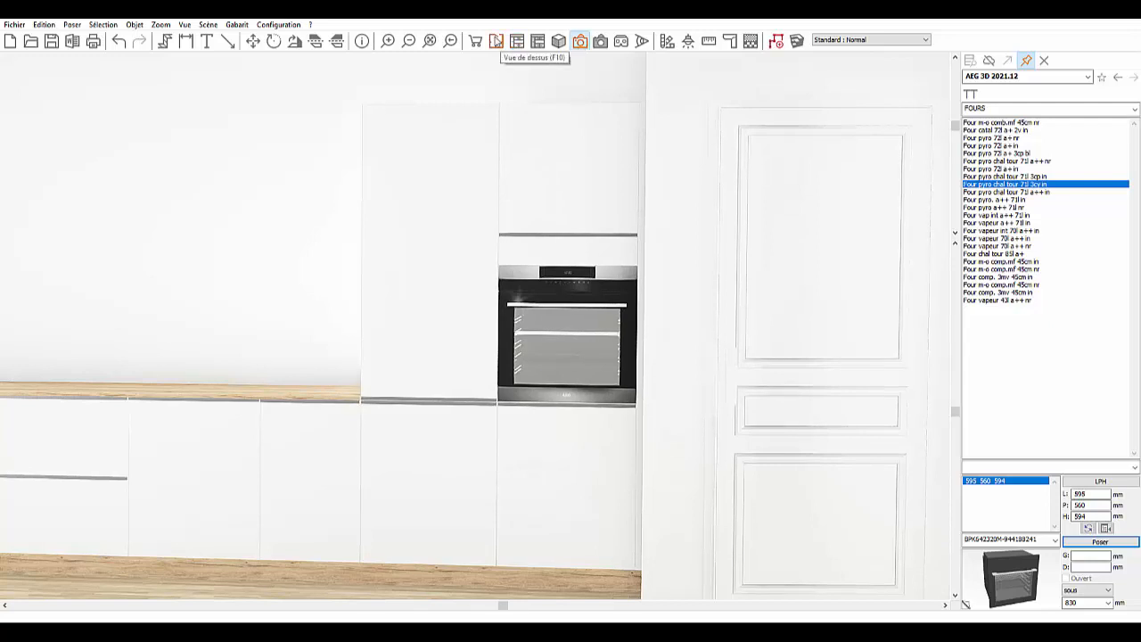
click(497, 41)
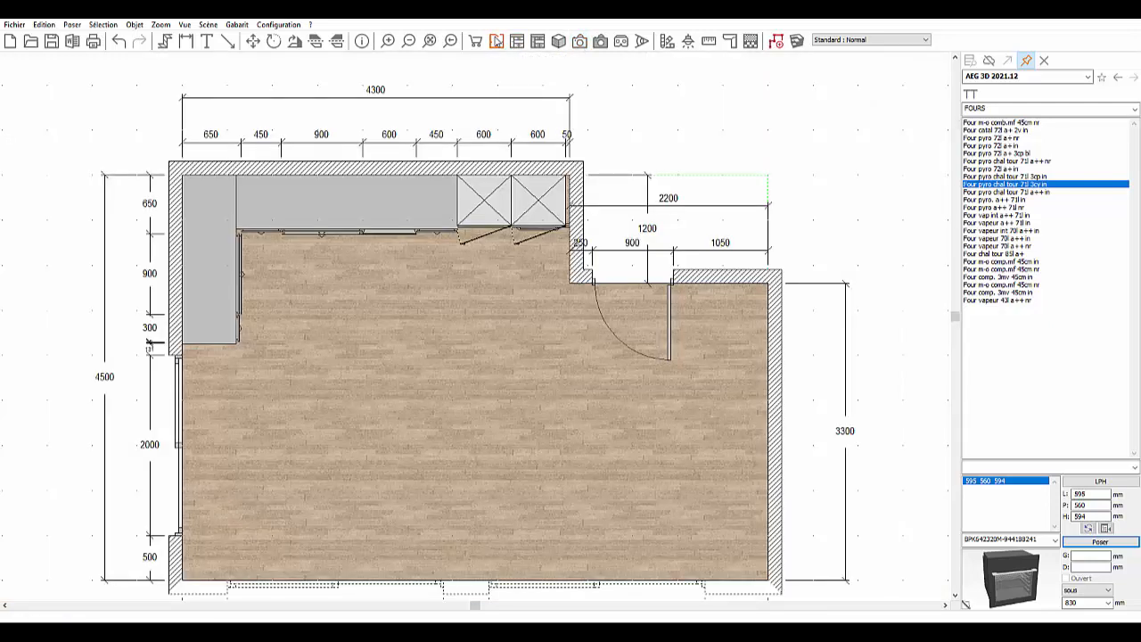
Add the integrated dishwasher "L-v int 60cm 14cv 8prog d in" from the LAVE-VAISSELLES chapter to the project's item list.
click(1134, 109)
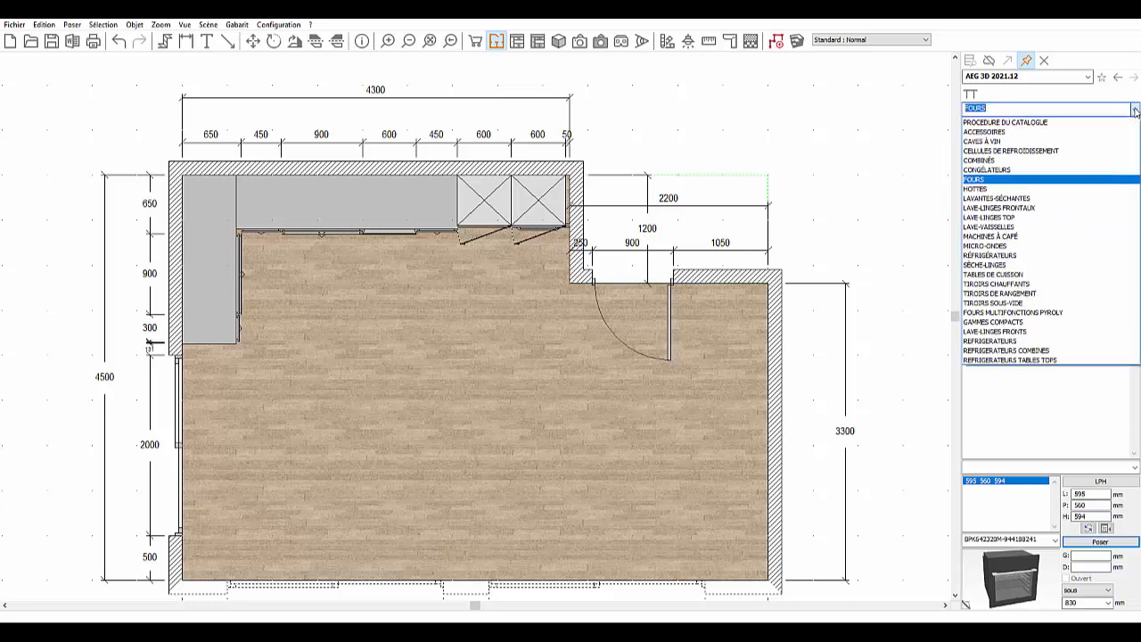
click(1016, 229)
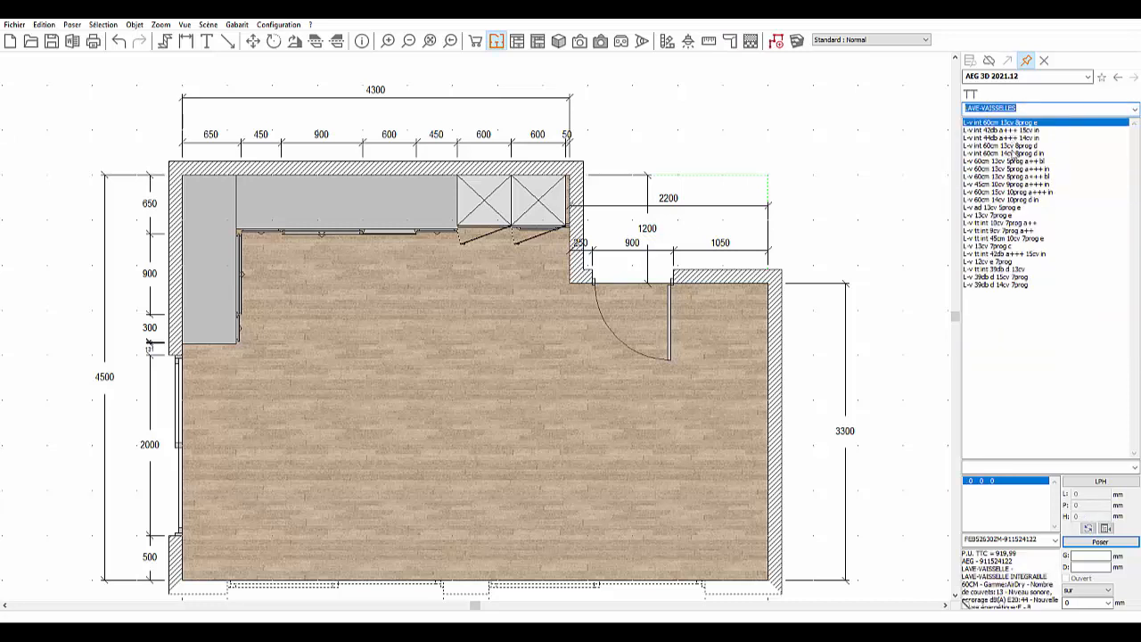
click(1014, 169)
click(1013, 161)
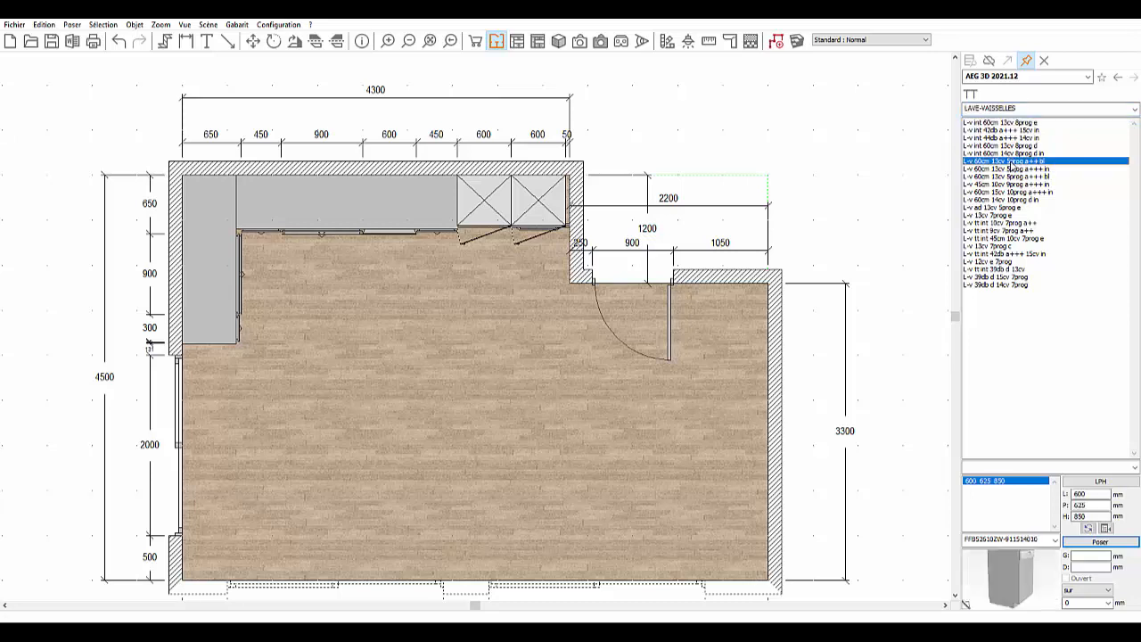
click(1010, 154)
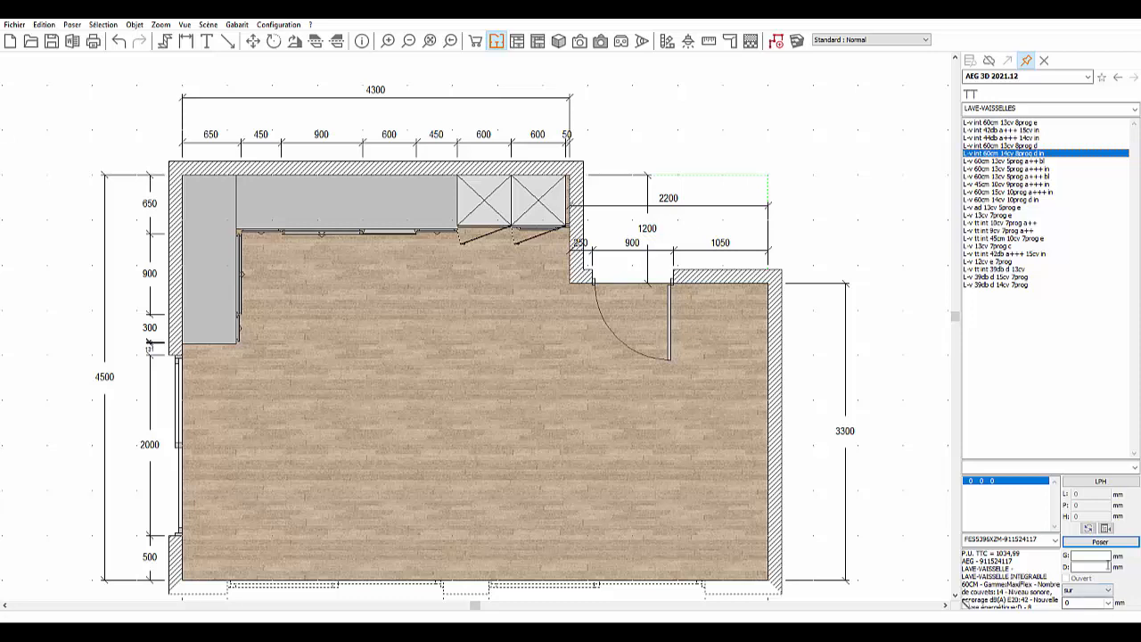
click(1107, 545)
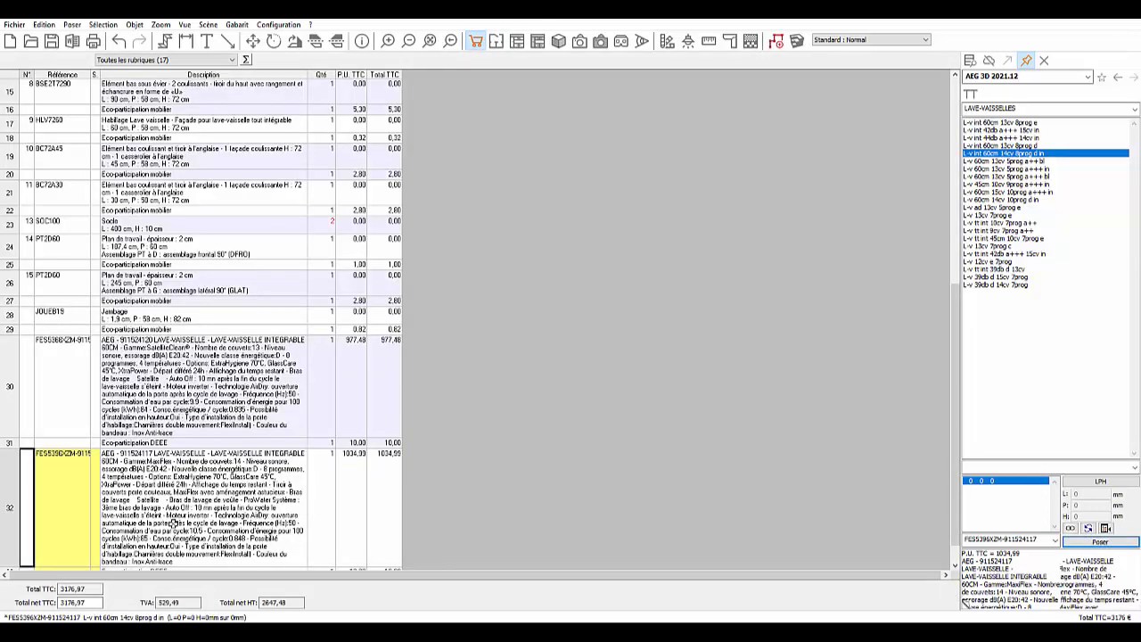
click(498, 43)
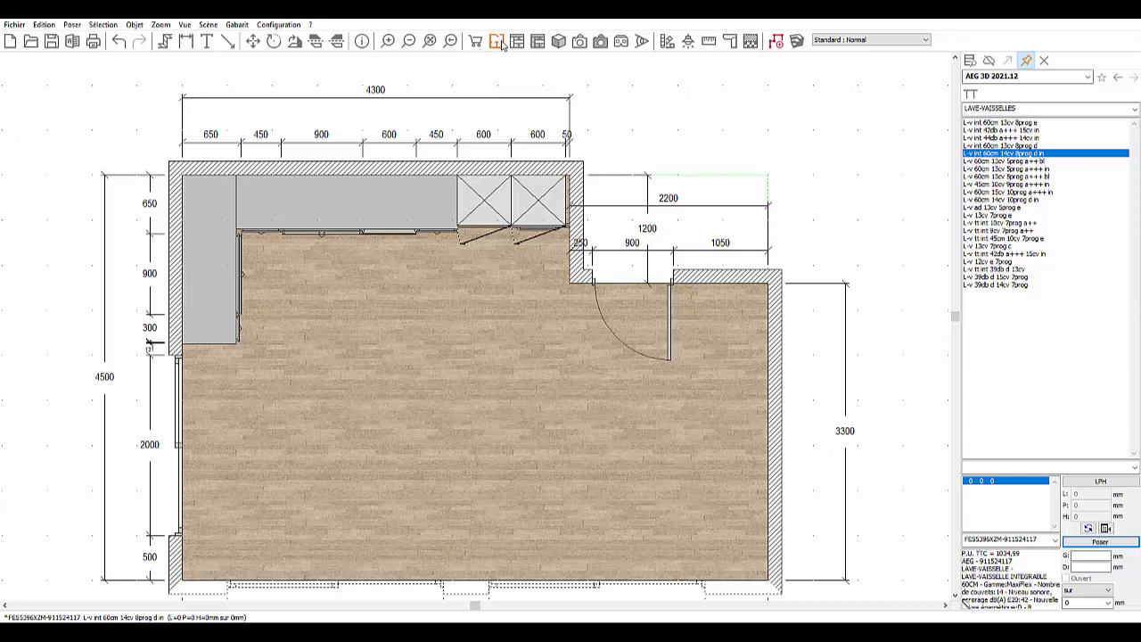
click(499, 43)
click(1089, 79)
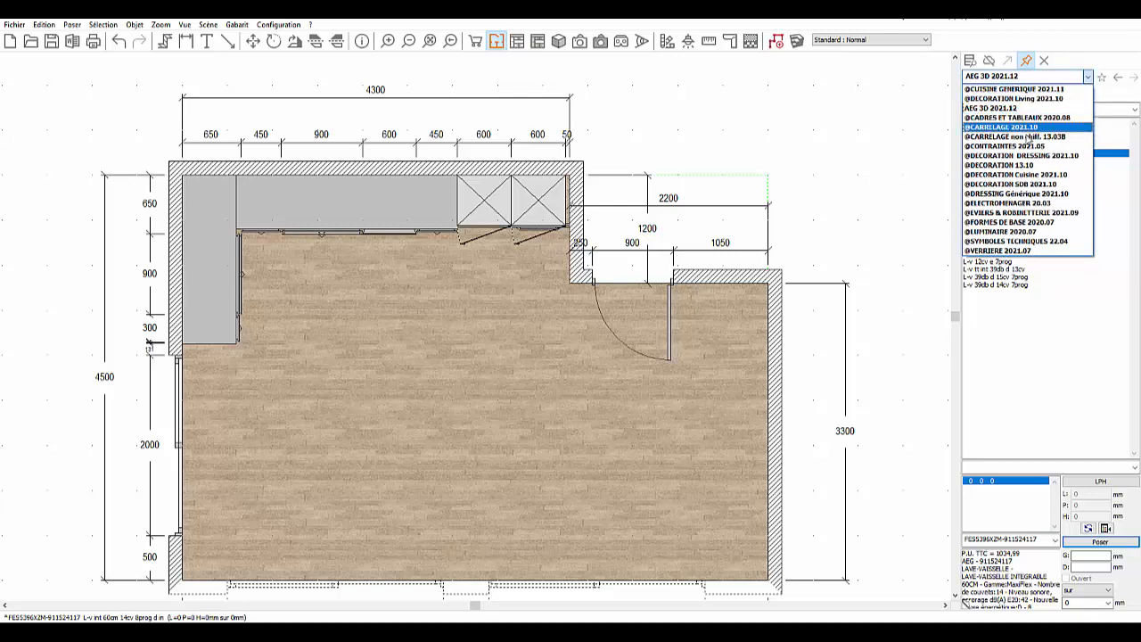
click(1022, 203)
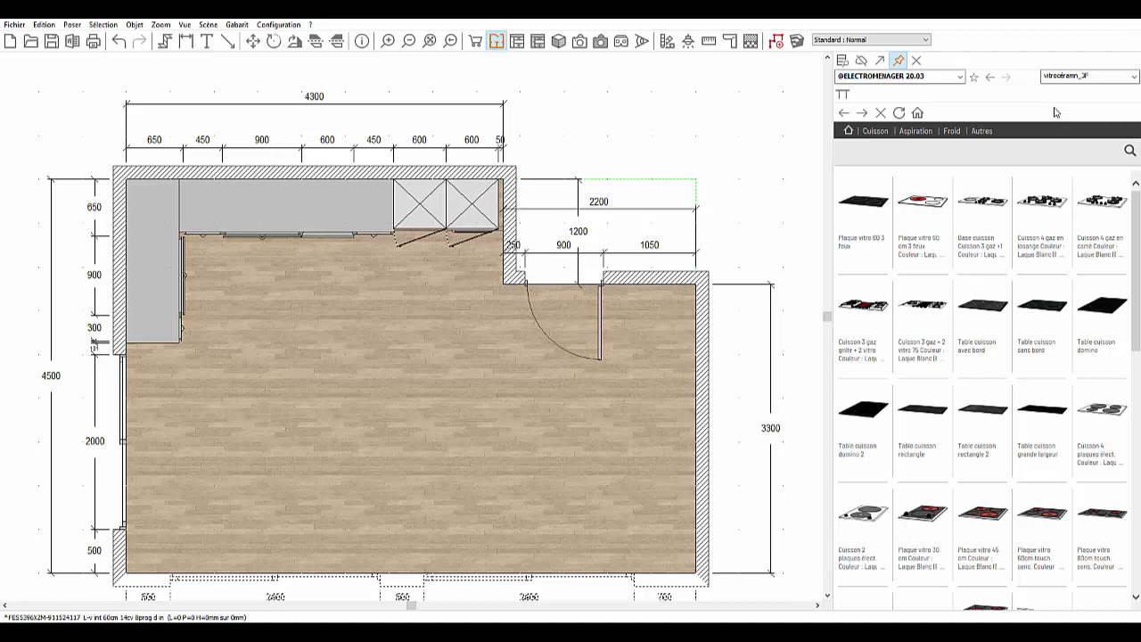
click(880, 135)
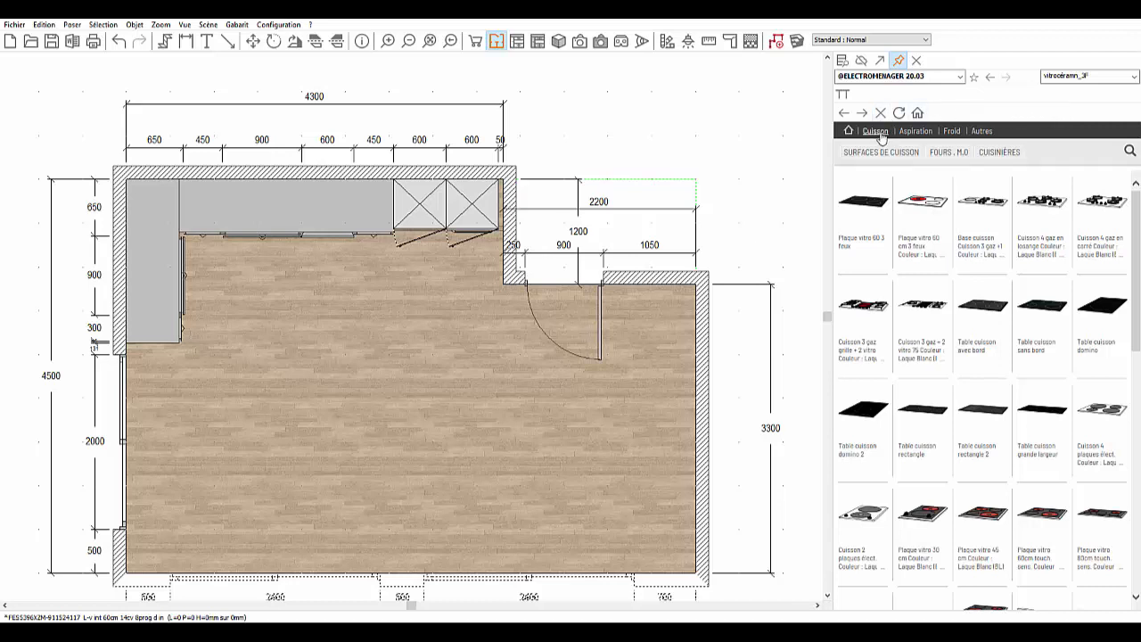
click(879, 152)
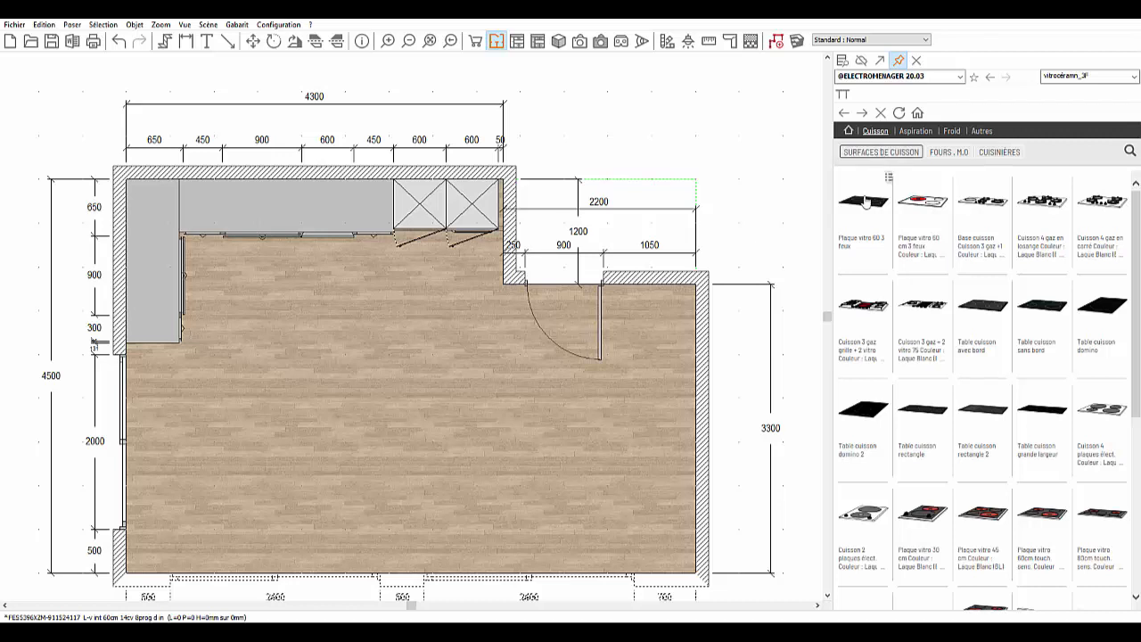
click(1045, 312)
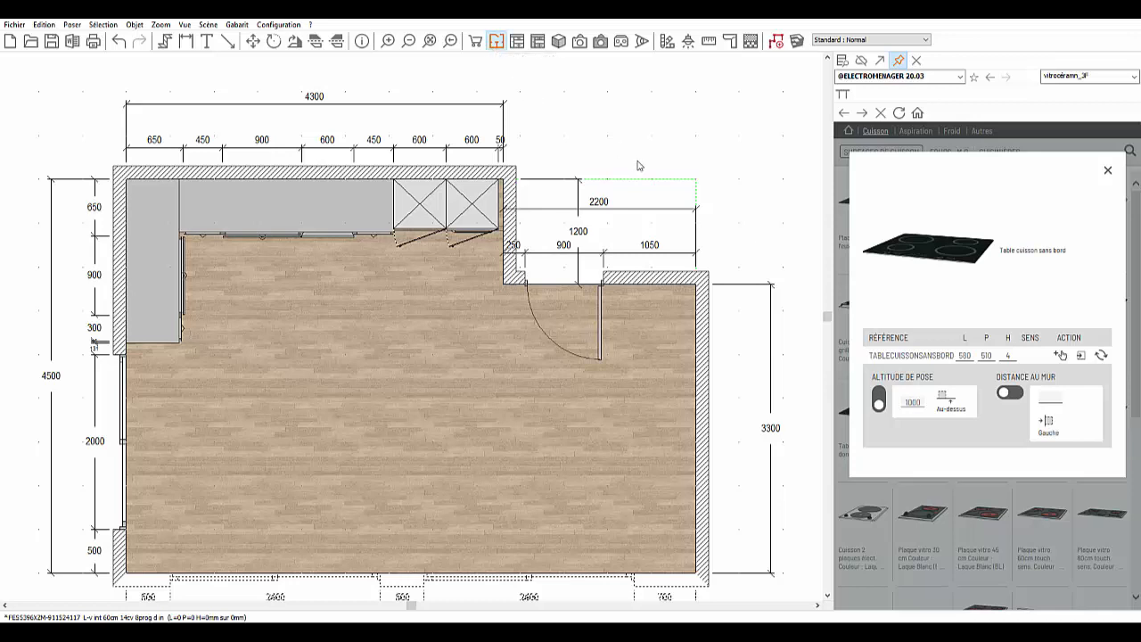
Place the borderless hob on the worktop over the 900 mm base unit along the room's short cabinet run.
drag(939, 257, 147, 269)
scroll(149, 275, down, 2)
click(153, 276)
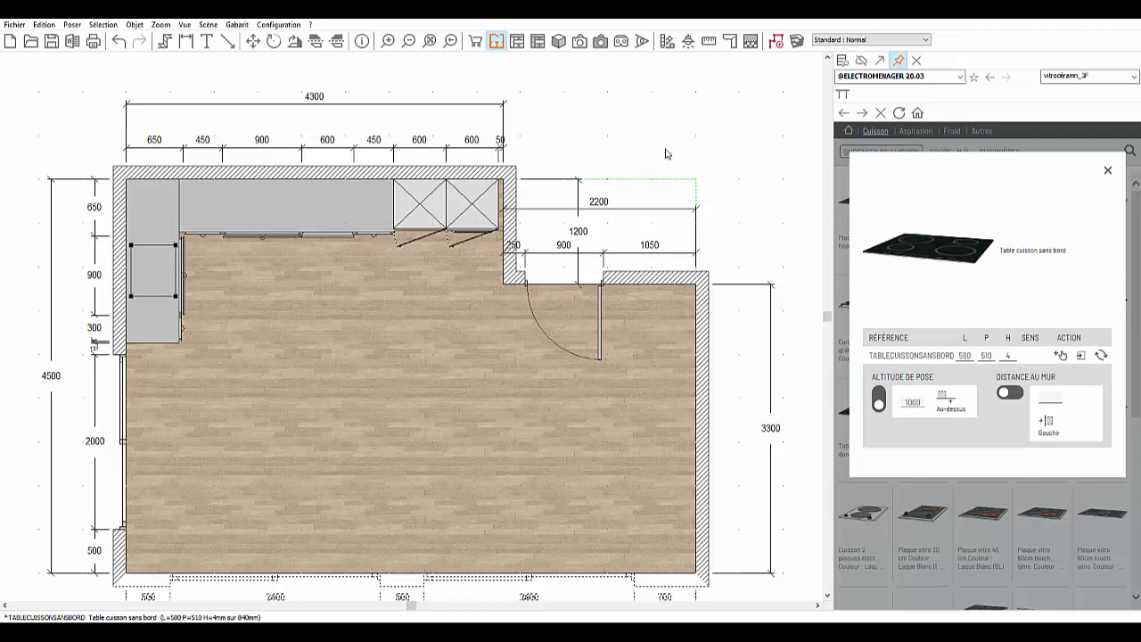
Inspect the placed hob on the worktop from above in the perspective view and return to the top view.
click(665, 150)
click(580, 42)
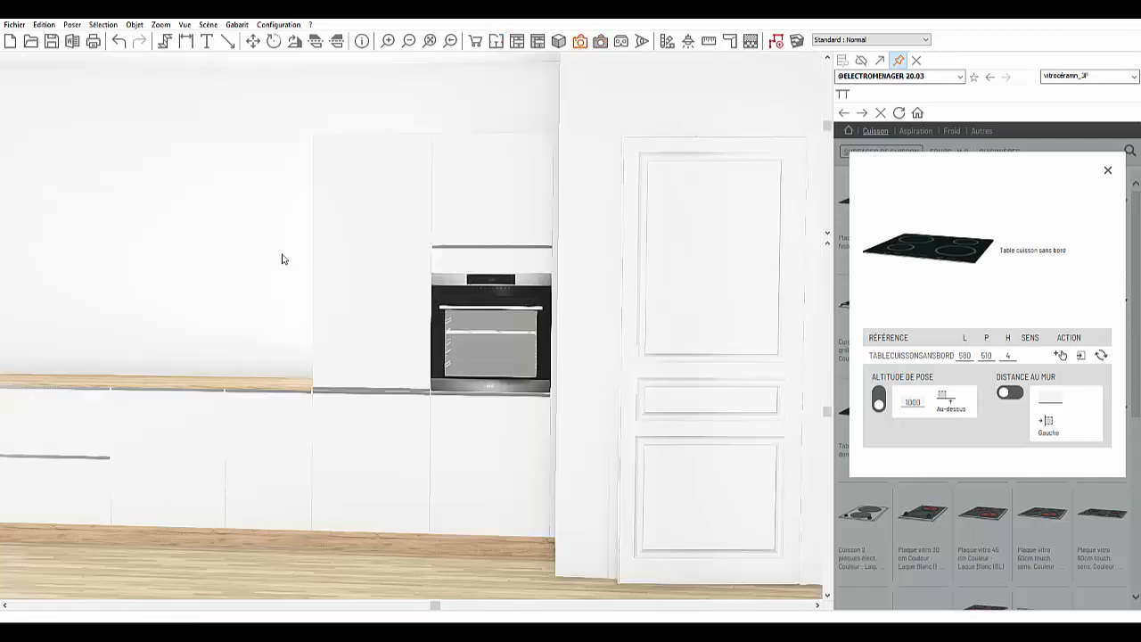
scroll(282, 261, down, 1)
middle_drag(282, 260, 463, 345)
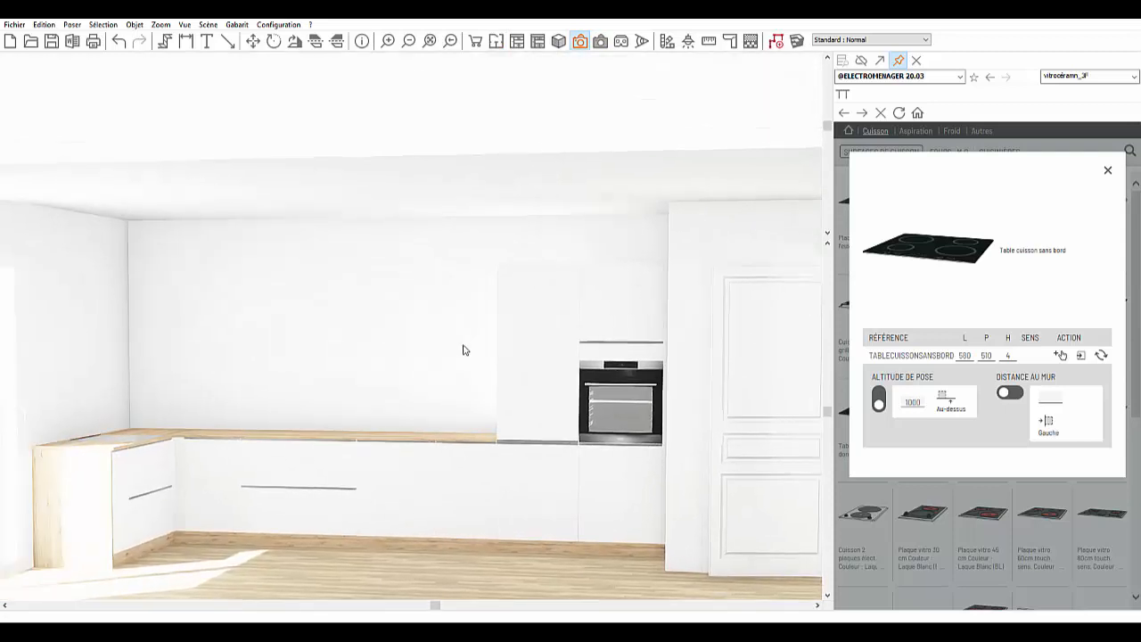
middle_drag(301, 334, 292, 401)
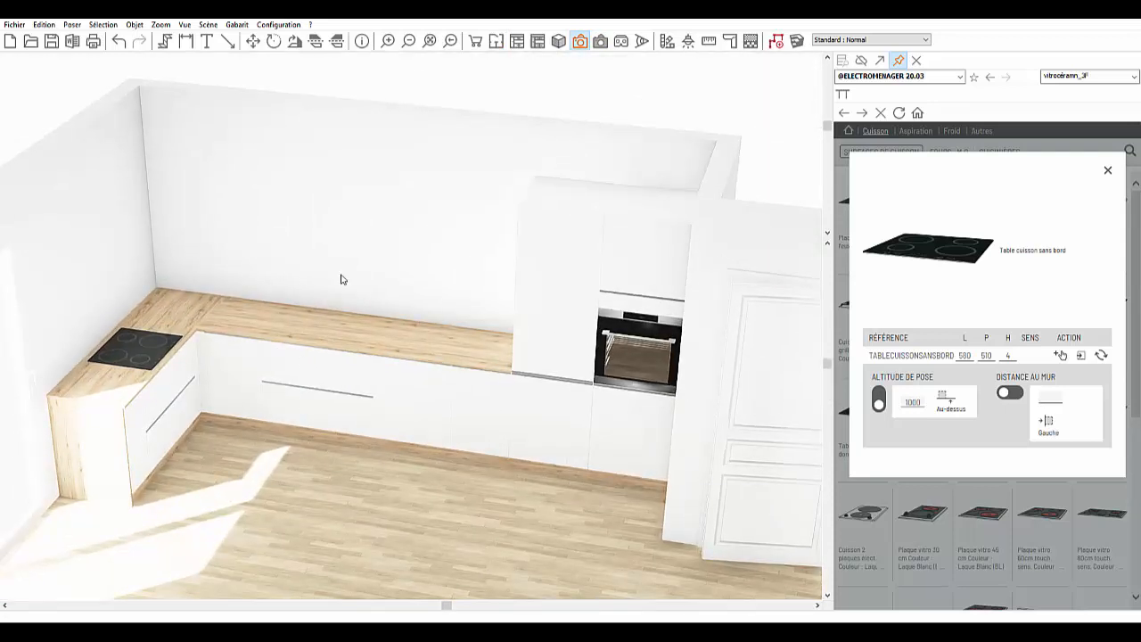
click(501, 44)
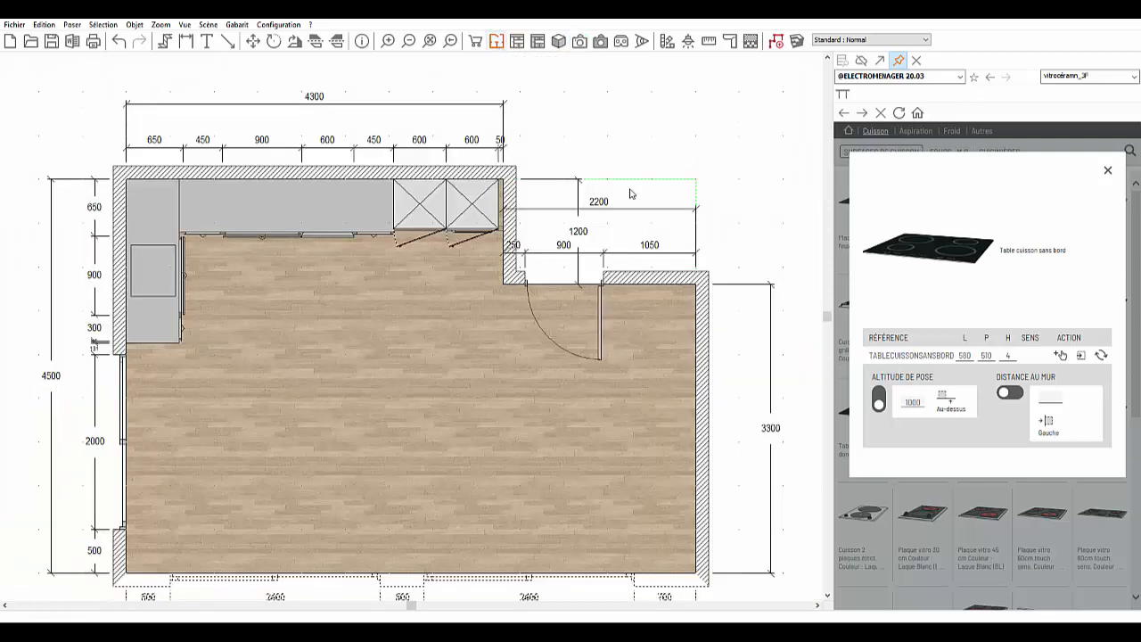
Centre the hob on the "BV2T7290 Bas cuisson 2C" base unit with the horizontal alignment command.
click(165, 273)
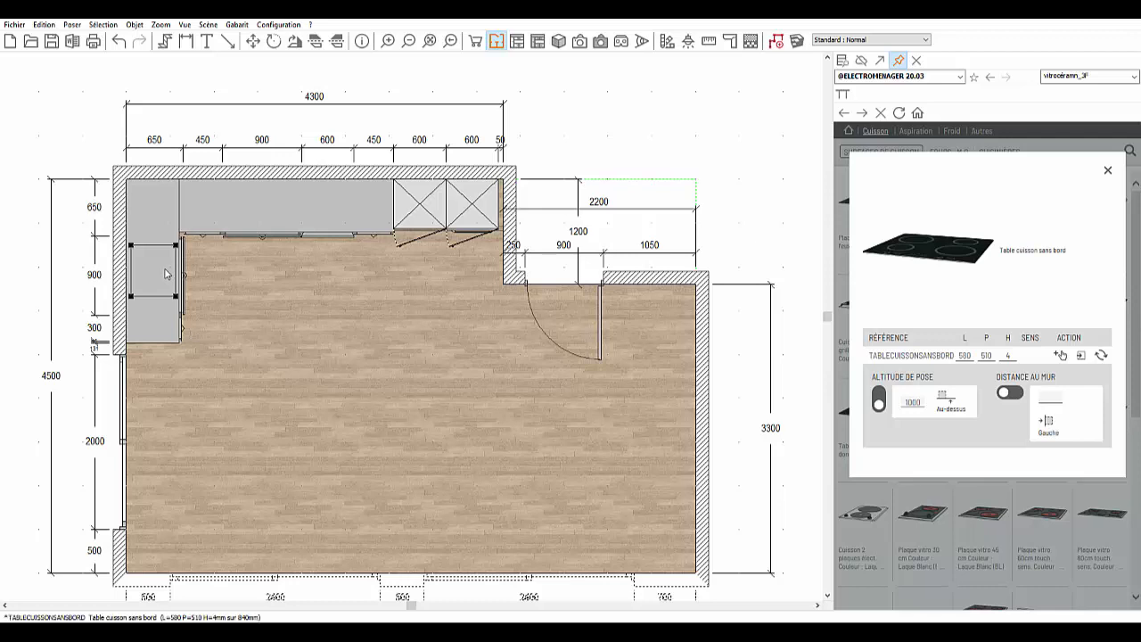
right_click(165, 273)
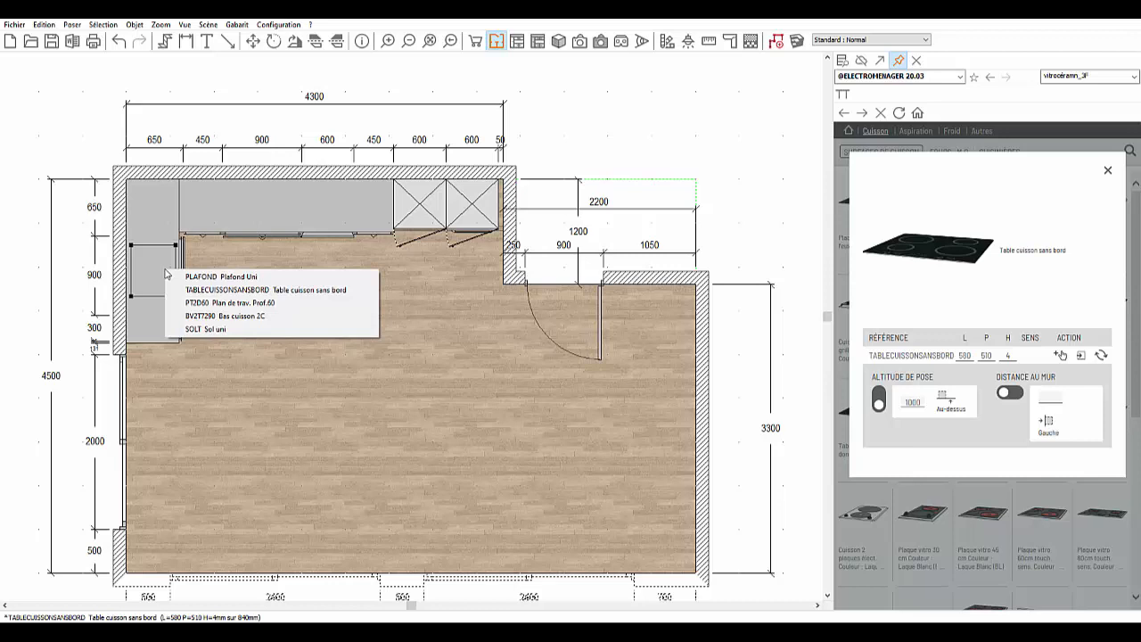
click(239, 316)
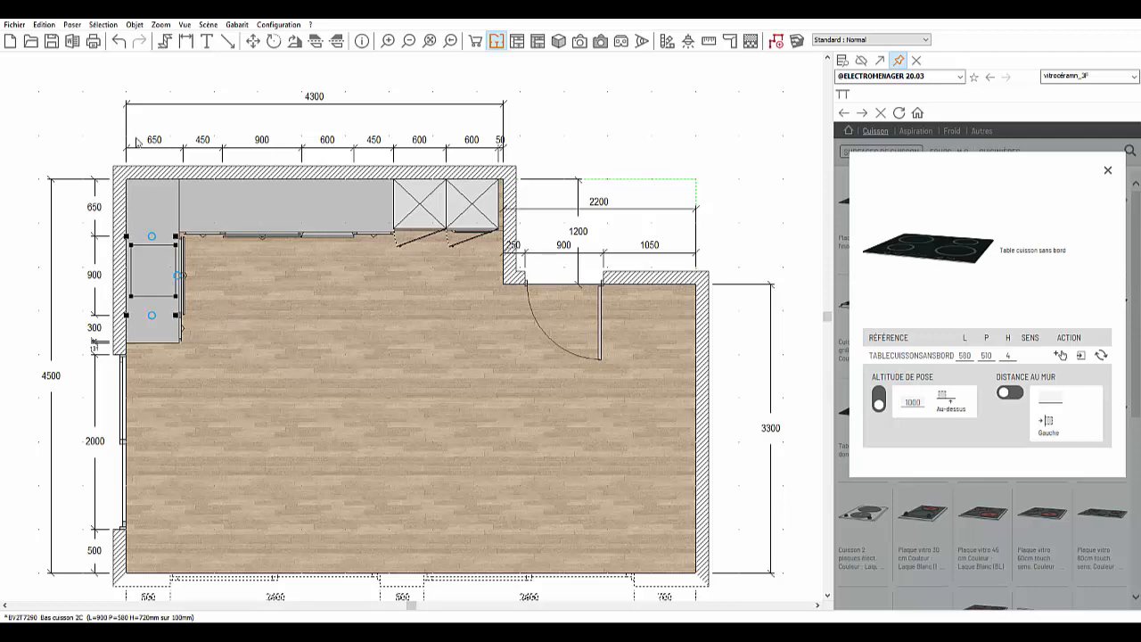
click(102, 25)
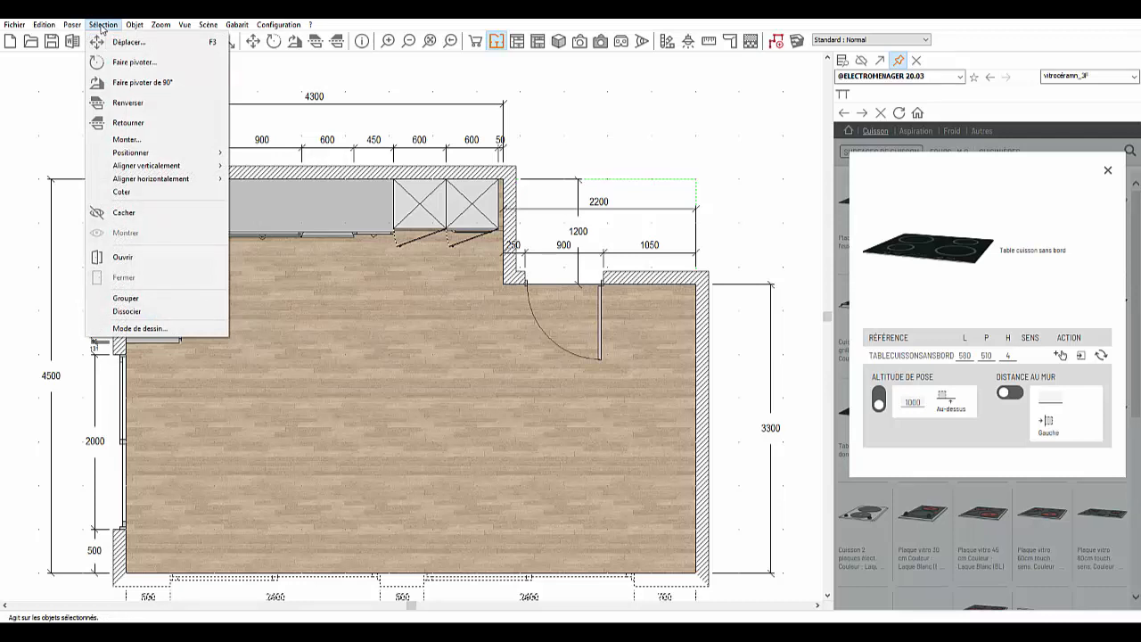
mouse_move(128, 181)
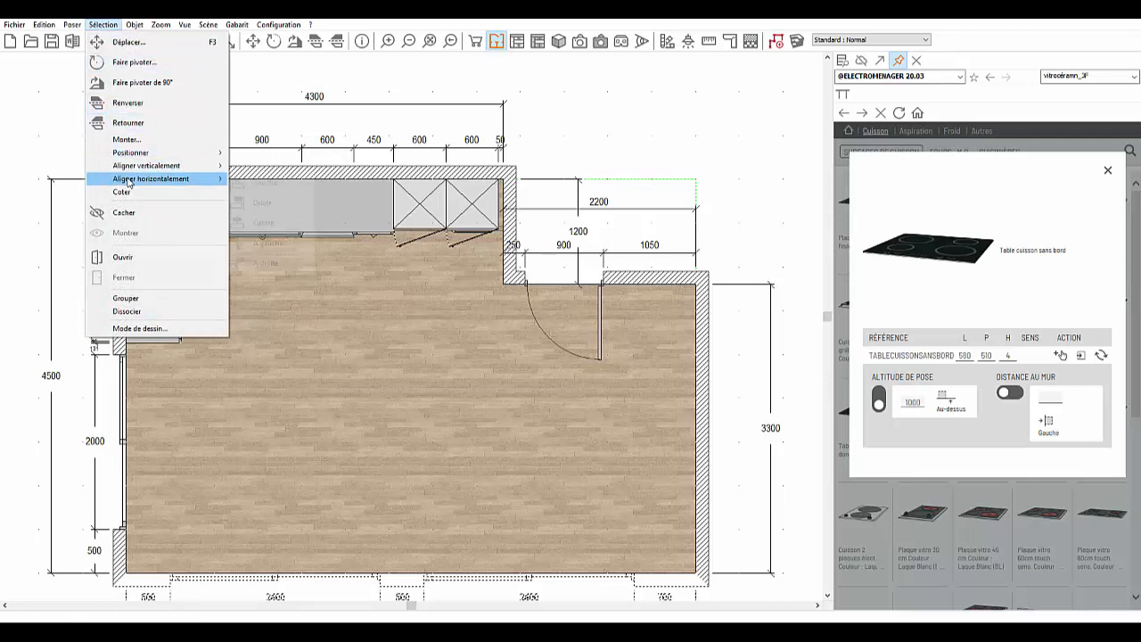
click(264, 223)
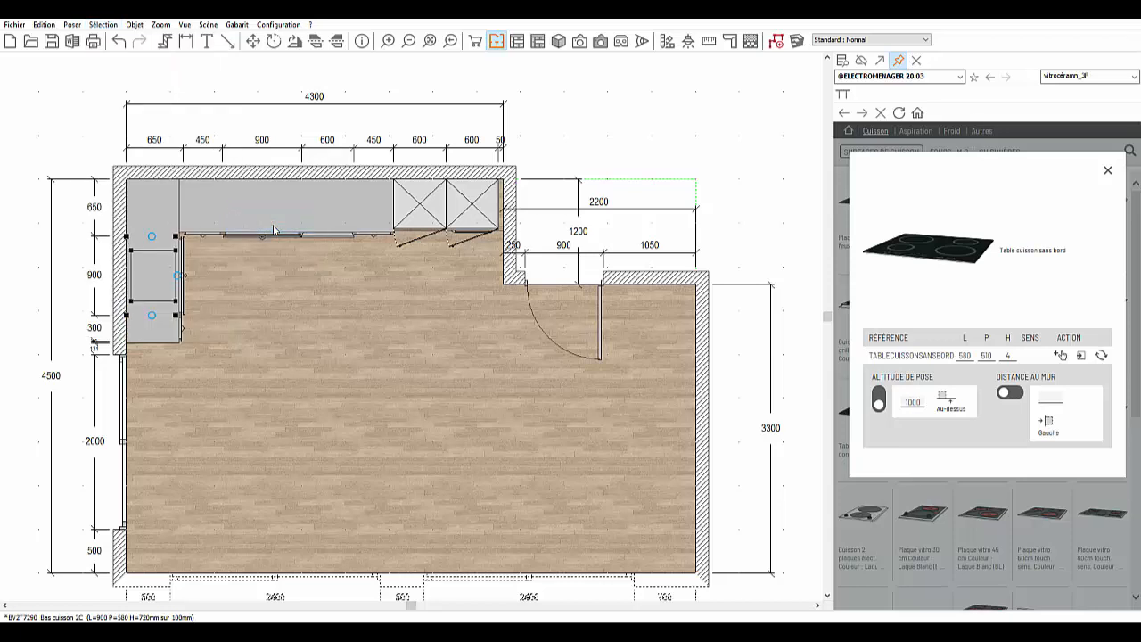